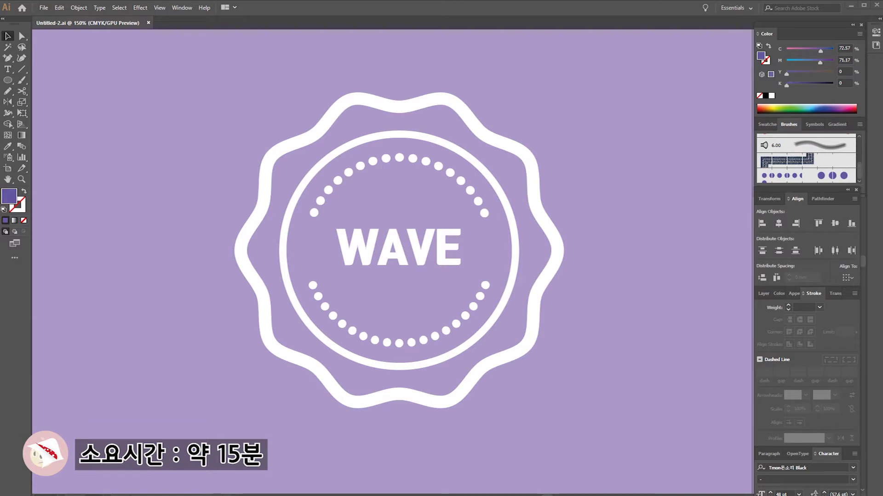
# Draw a large purple outlined circle on the lilac artboard
pyautogui.moveTo(263, 107); pyautogui.dragTo(553, 387)
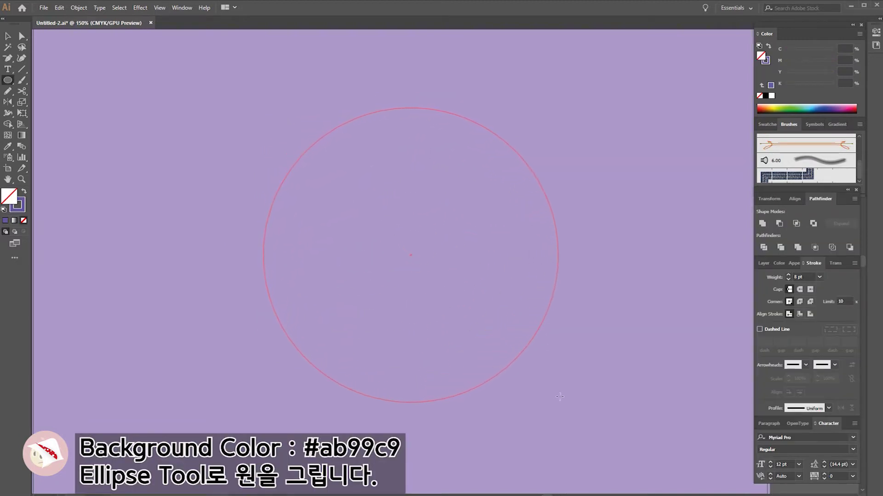
pyautogui.moveTo(553, 387); pyautogui.dragTo(565, 404)
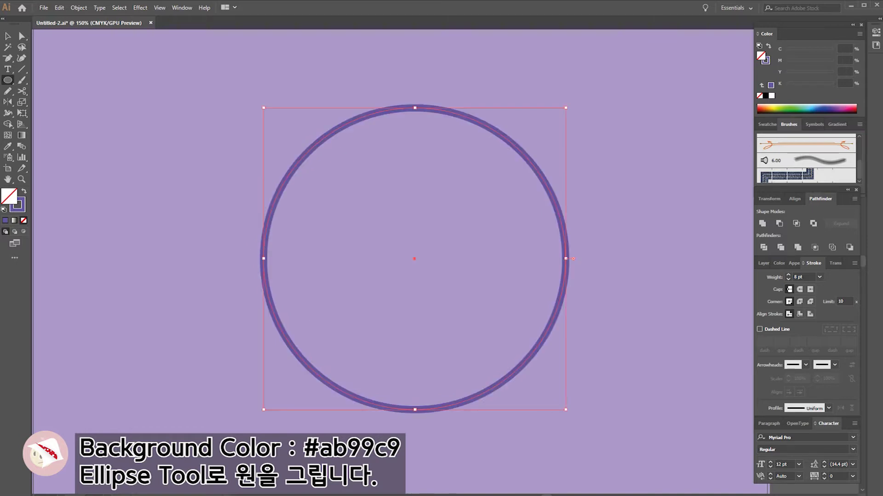
pyautogui.click(21, 102)
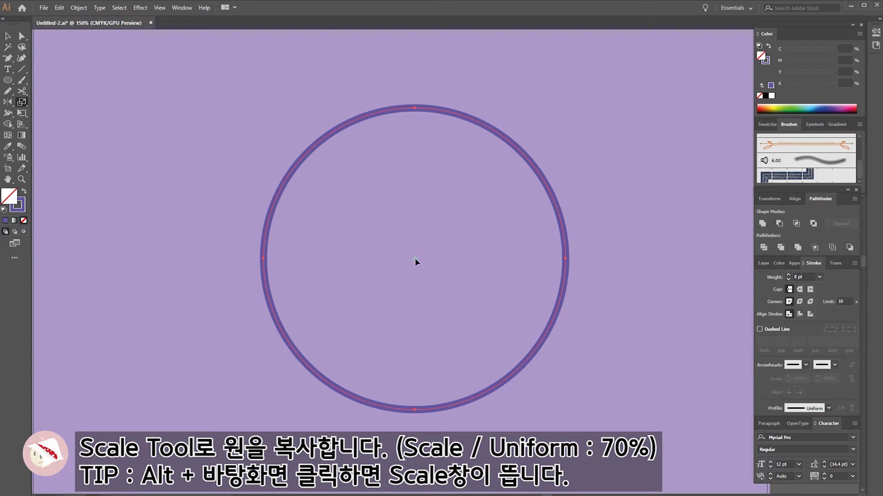
# Add a concentric copy of the circle scaled uniformly to 70%
pyautogui.keyDown('alt'); pyautogui.click(416, 259); pyautogui.keyUp('alt')
pyautogui.moveTo(568, 215); pyautogui.dragTo(557, 214)
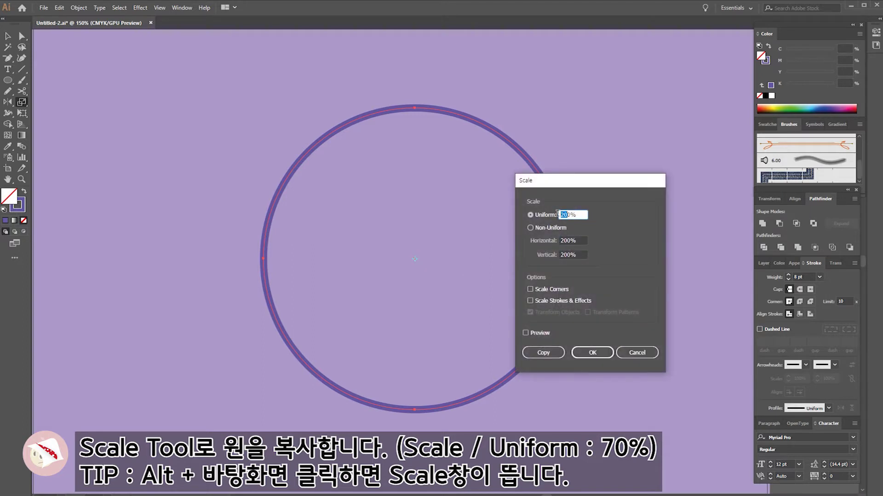
pyautogui.write('7')
pyautogui.click(525, 333)
pyautogui.click(525, 333)
pyautogui.click(544, 354)
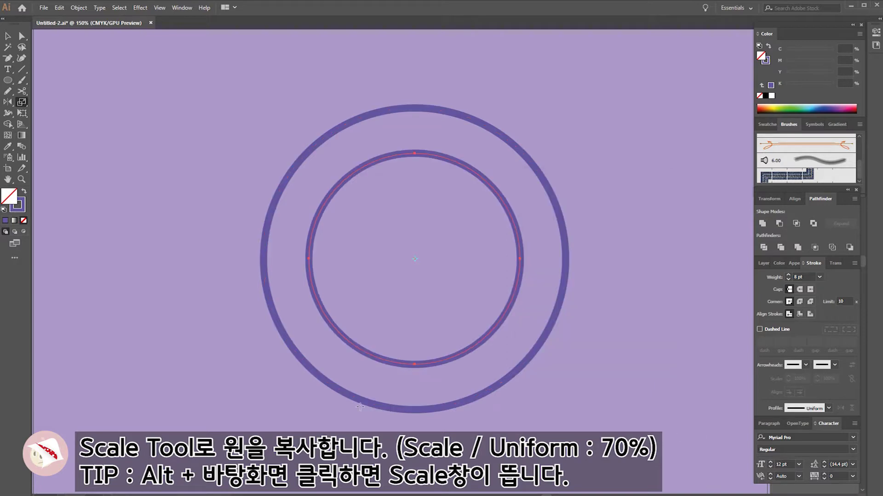
pyautogui.press('v')
pyautogui.click(380, 118)
pyautogui.click(400, 112)
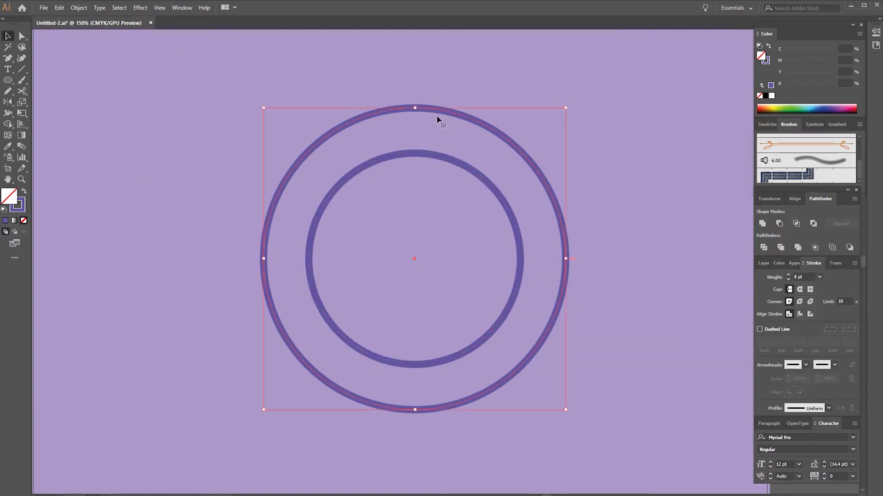
# Apply a smooth Zig Zag effect to the outer circle: size 3 mm, 4 ridges
pyautogui.click(794, 263)
pyautogui.click(786, 356)
pyautogui.moveTo(821, 169)
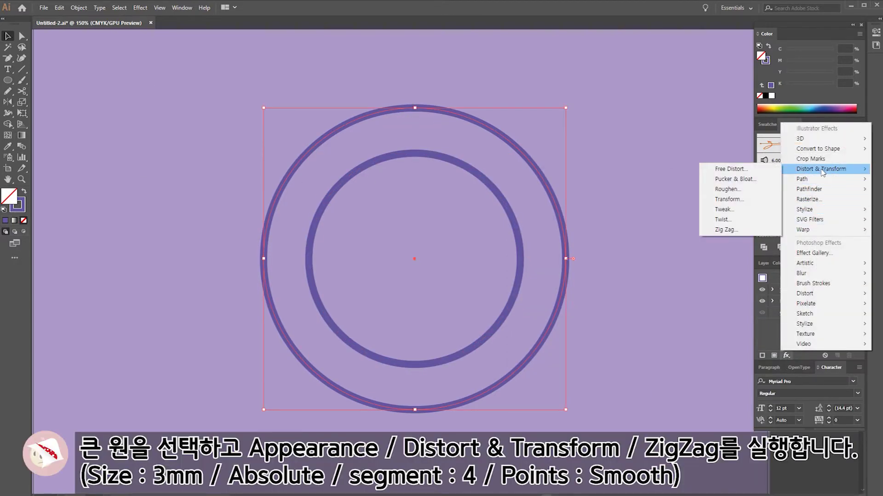
pyautogui.click(717, 230)
pyautogui.moveTo(586, 235); pyautogui.dragTo(635, 230)
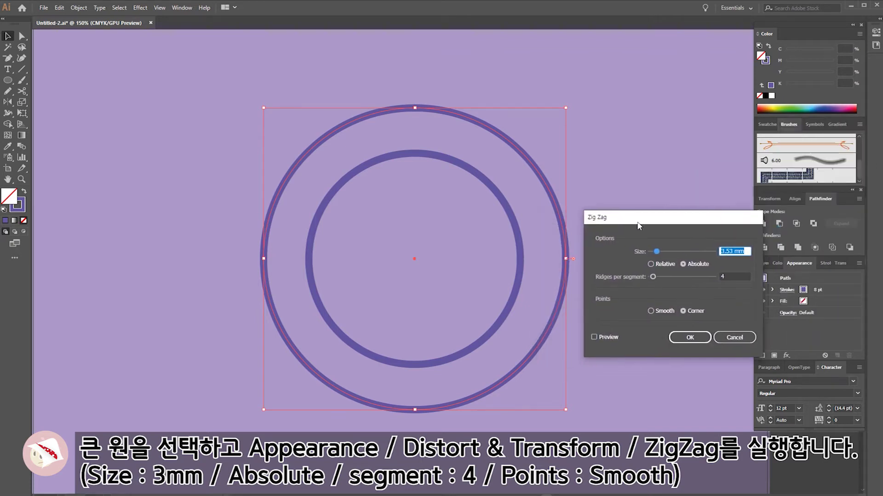
pyautogui.click(597, 337)
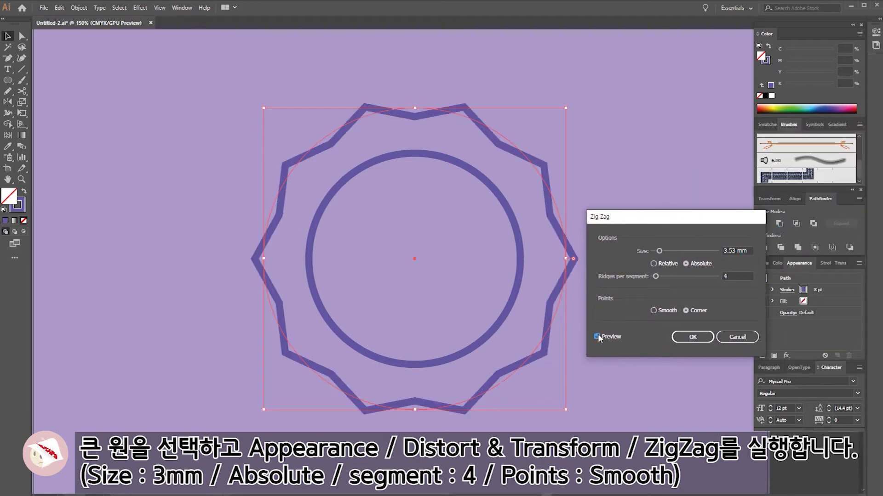
pyautogui.click(653, 311)
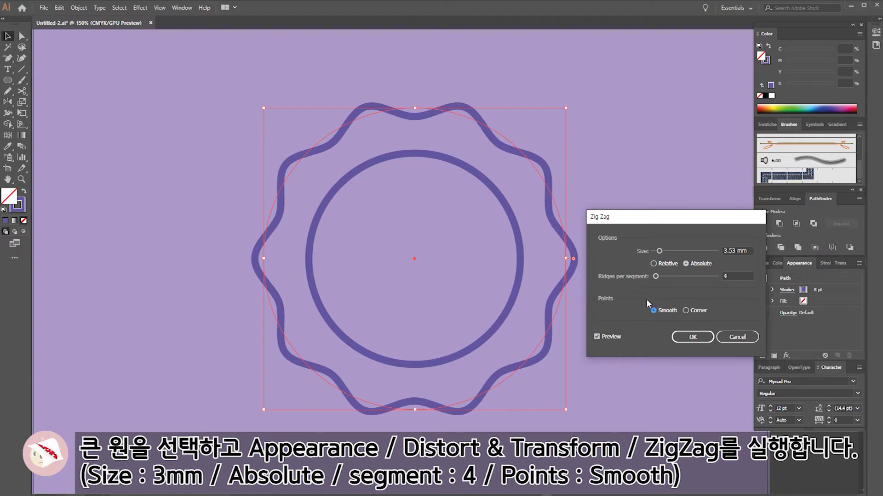
pyautogui.moveTo(736, 250); pyautogui.dragTo(697, 252)
pyautogui.write('3')
pyautogui.click(597, 337)
pyautogui.click(597, 337)
pyautogui.click(698, 339)
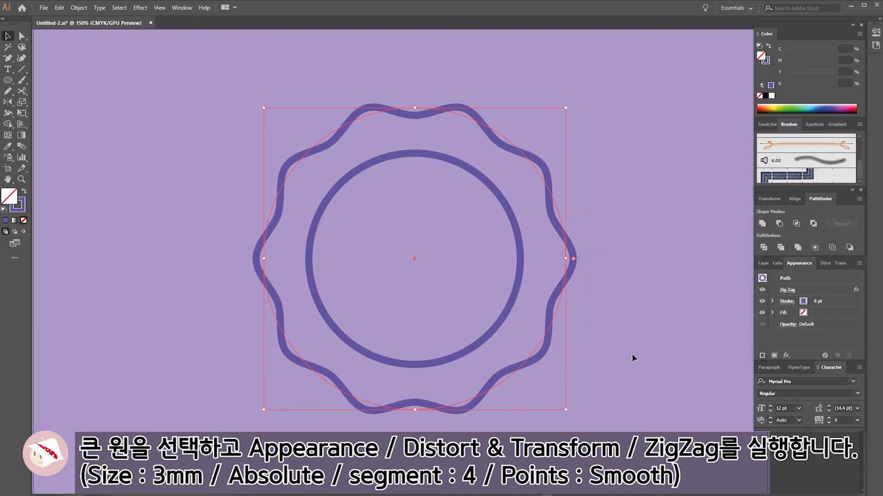
# Set the wavy ring's stroke weight to 14 pt
pyautogui.click(826, 263)
pyautogui.click(838, 198)
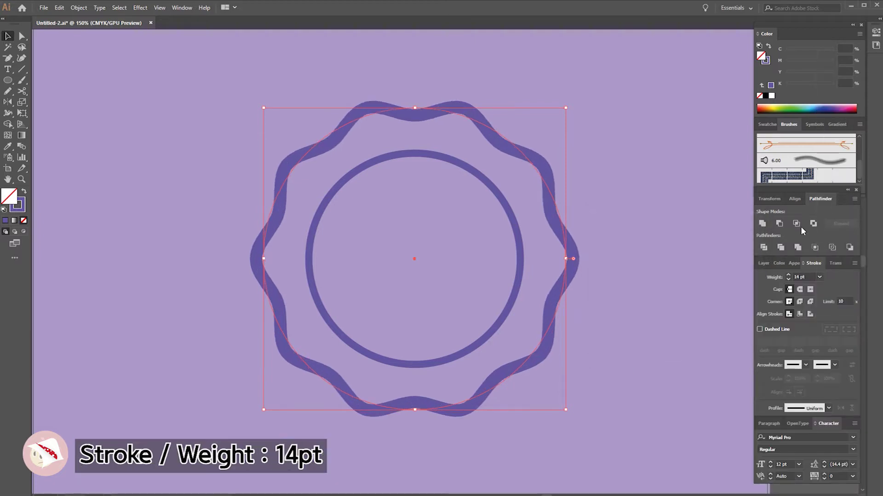
pyautogui.click(676, 318)
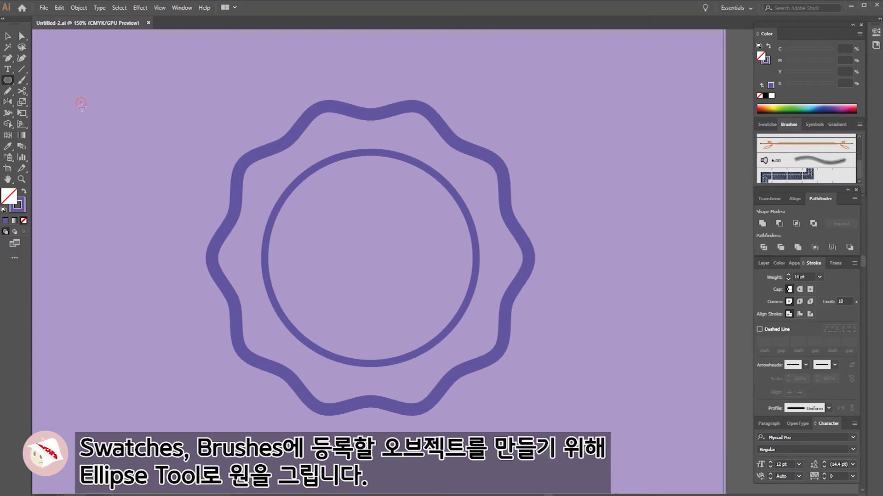
# Draw a small filled purple dot and duplicate it into an evenly spaced row of five
pyautogui.moveTo(81, 102); pyautogui.dragTo(70, 92)
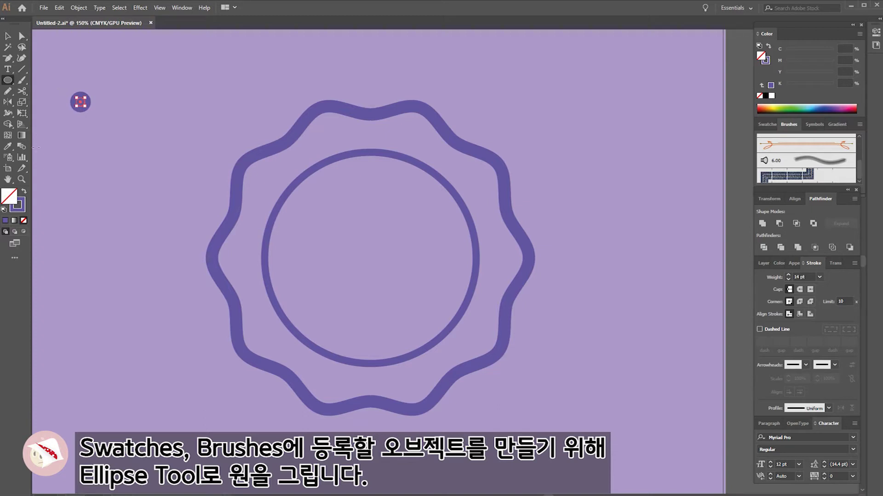
pyautogui.click(25, 192)
pyautogui.press('v')
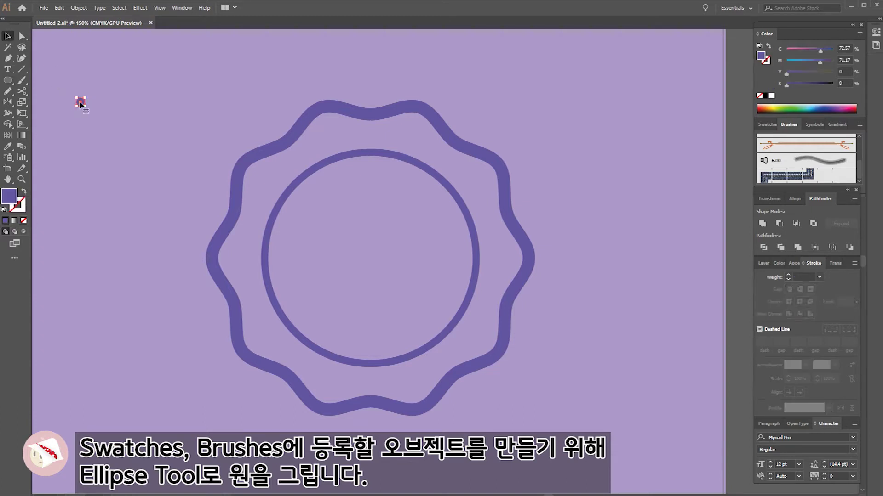
pyautogui.moveTo(81, 102); pyautogui.dragTo(93, 105)
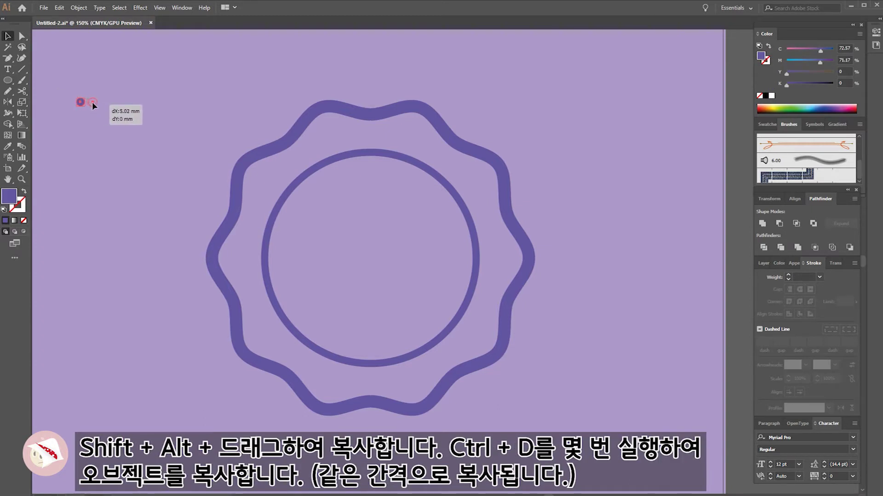
pyautogui.moveTo(92, 103); pyautogui.dragTo(93, 103)
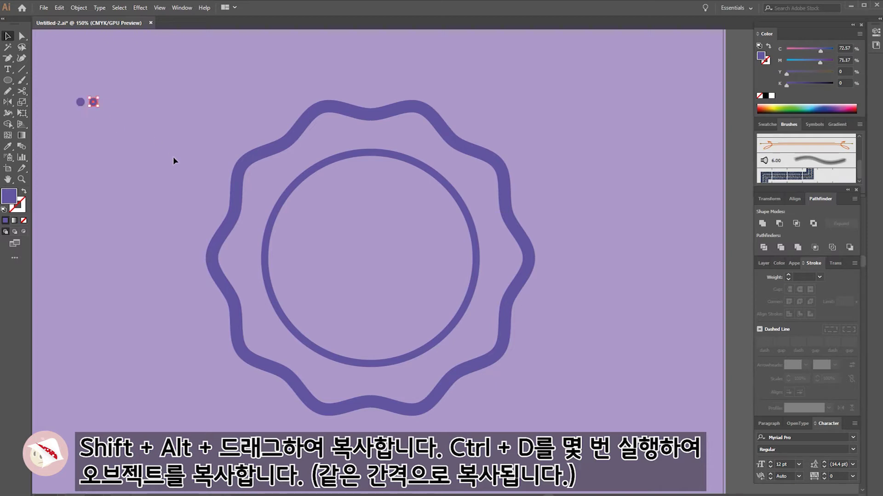
pyautogui.hotkey('ctrl', 'd')
pyautogui.hotkey('ctrl', 'd')
pyautogui.hotkey('ctrl', 'd')
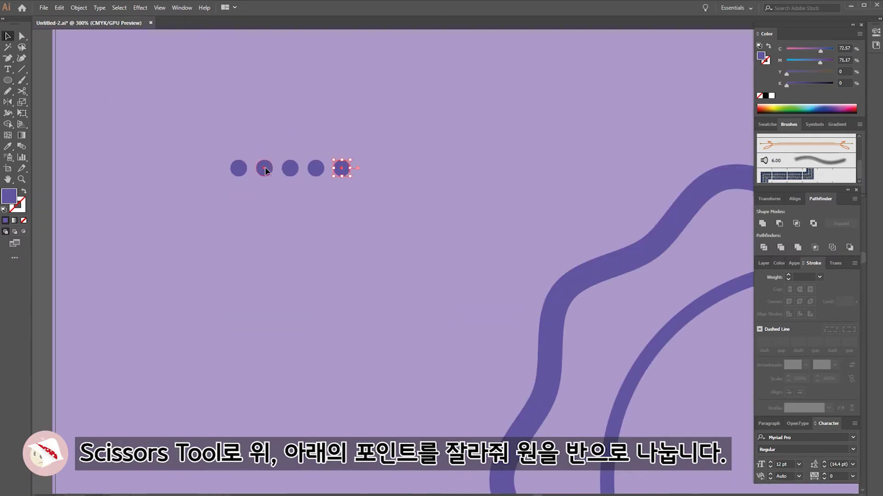
pyautogui.click(265, 167)
# Cut the second and fourth dots at their top and bottom points with the Scissors Tool
pyautogui.click(22, 91)
pyautogui.click(264, 160)
pyautogui.click(264, 176)
pyautogui.press('v')
pyautogui.click(317, 171)
pyautogui.click(22, 91)
pyautogui.click(316, 160)
pyautogui.click(315, 176)
pyautogui.press('v')
# Nudge the first dot pair left and the last dot pair right
pyautogui.moveTo(225, 157); pyautogui.dragTo(260, 209)
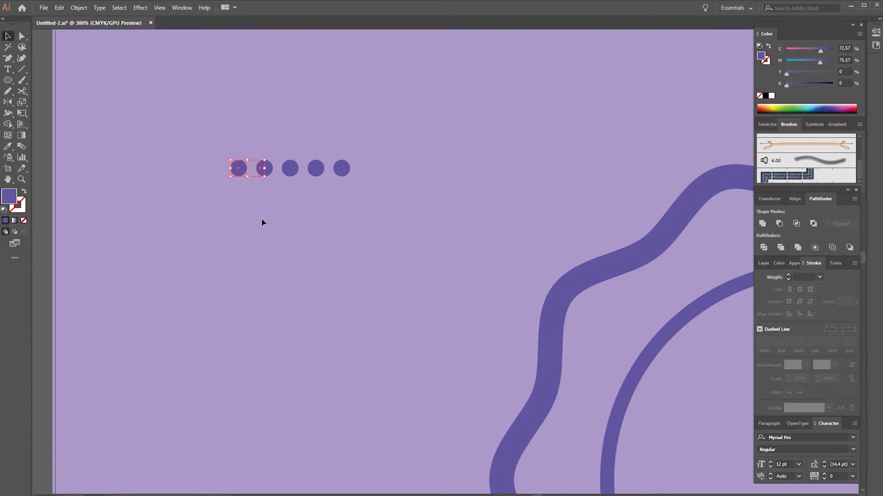
pyautogui.press('Left')
pyautogui.press('Left')
pyautogui.press('Left')
pyautogui.press('Left')
pyautogui.press('Left')
pyautogui.press('Left')
pyautogui.press('Left')
pyautogui.press('Left')
pyautogui.press('Left')
pyautogui.press('Left')
pyautogui.press('Left')
pyautogui.press('Left')
pyautogui.moveTo(381, 208); pyautogui.dragTo(320, 138)
pyautogui.press('Right')
pyautogui.press('Right')
pyautogui.press('Right')
pyautogui.press('Right')
pyautogui.press('Right')
pyautogui.press('Right')
pyautogui.press('Right')
pyautogui.press('Right')
pyautogui.press('Right')
pyautogui.press('Right')
pyautogui.press('Right')
# Save both end dot pairs as pattern swatches and drag the middle dots into Brushes
pyautogui.moveTo(256, 207); pyautogui.dragTo(209, 157)
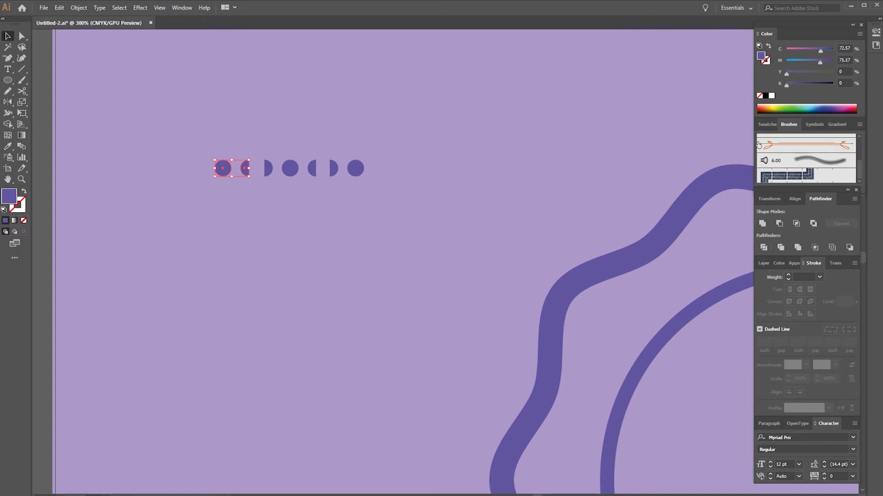
pyautogui.click(768, 124)
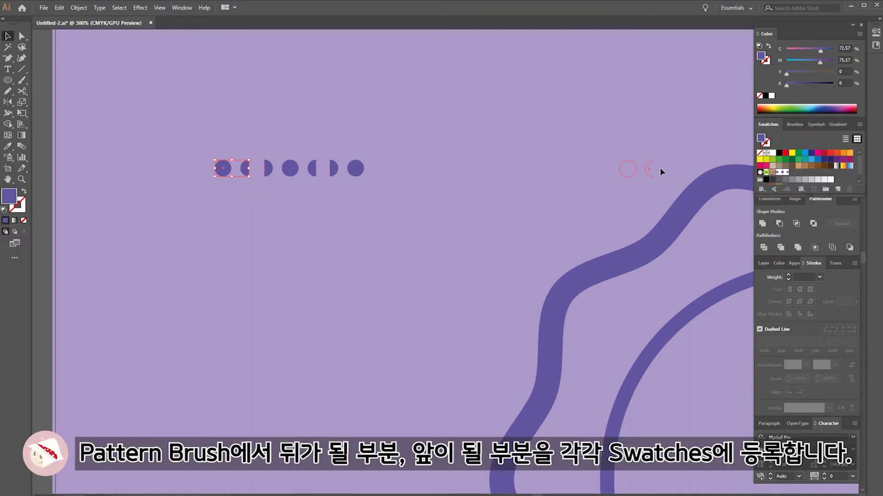
pyautogui.moveTo(226, 170); pyautogui.dragTo(798, 177)
pyautogui.moveTo(327, 144)
pyautogui.mouseDown()
pyautogui.moveTo(365, 180)
pyautogui.moveTo(807, 174)
pyautogui.mouseUp()
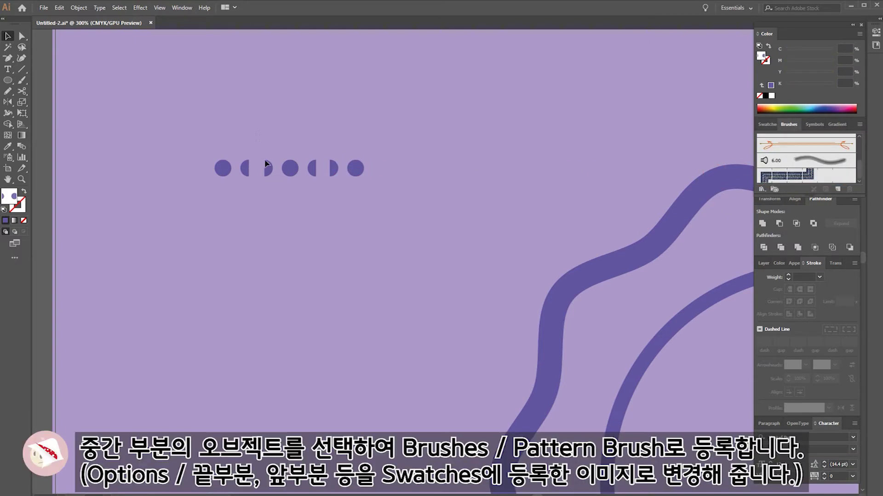
pyautogui.moveTo(269, 154)
pyautogui.mouseDown()
pyautogui.moveTo(314, 182)
pyautogui.moveTo(759, 178)
pyautogui.mouseUp()
# Create a pattern brush with Swatch 9 start and Swatch 10 end tiles, then add an 80% inner circle copy
pyautogui.click(406, 302)
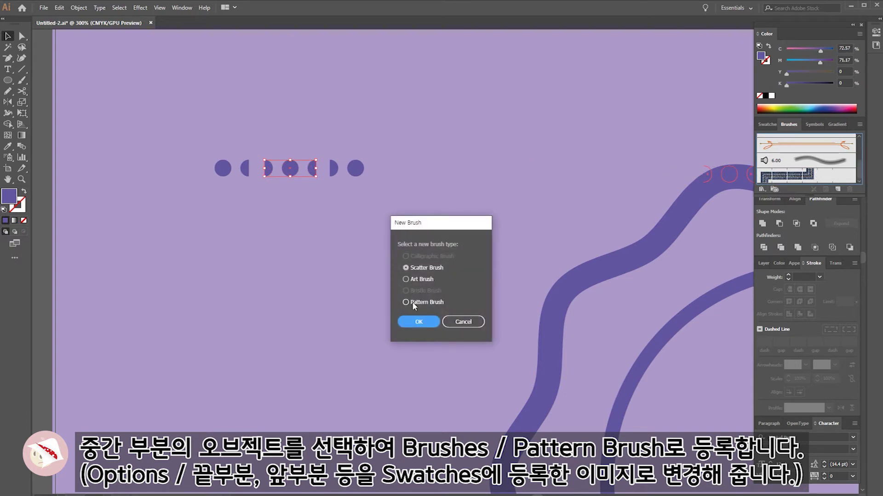
pyautogui.click(418, 322)
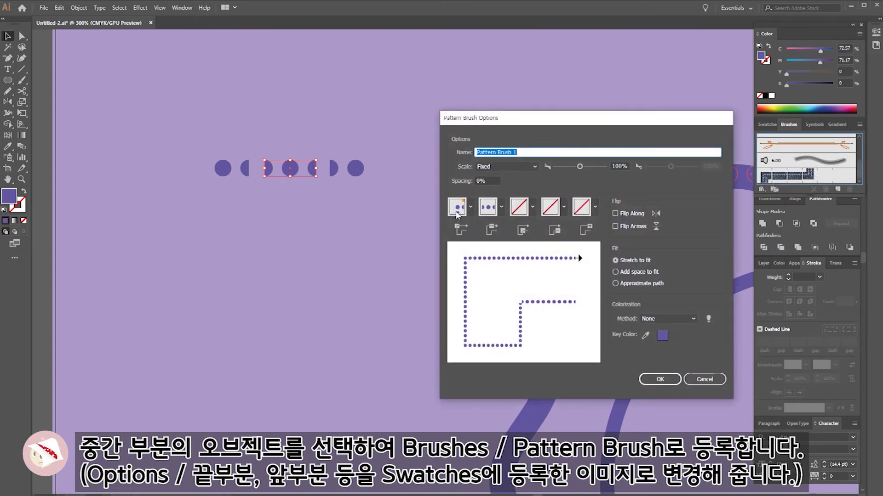
pyautogui.click(563, 207)
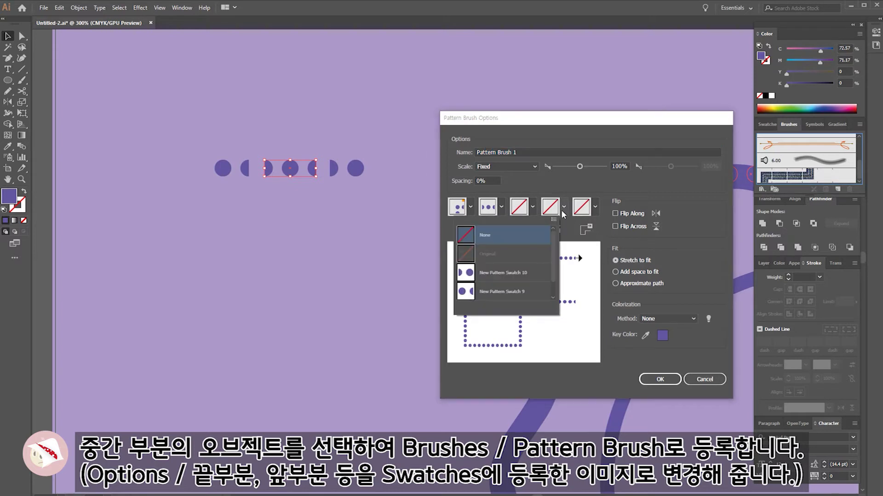
pyautogui.click(488, 294)
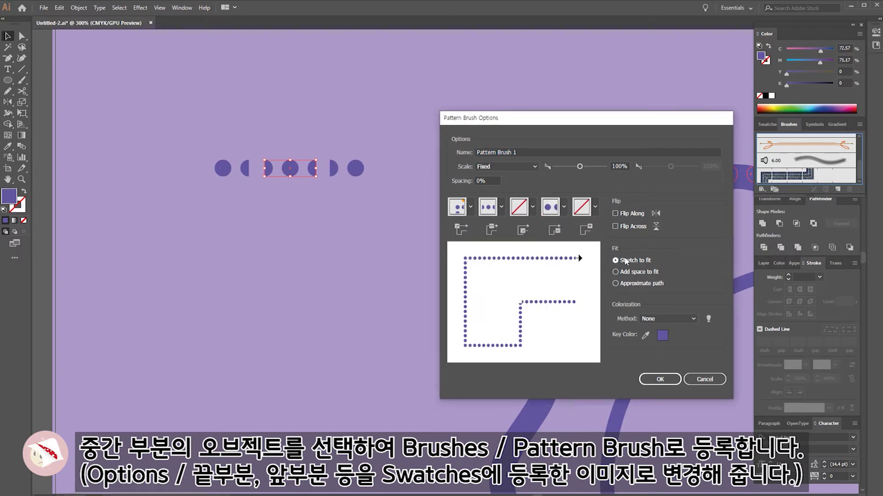
pyautogui.click(595, 207)
pyautogui.click(553, 273)
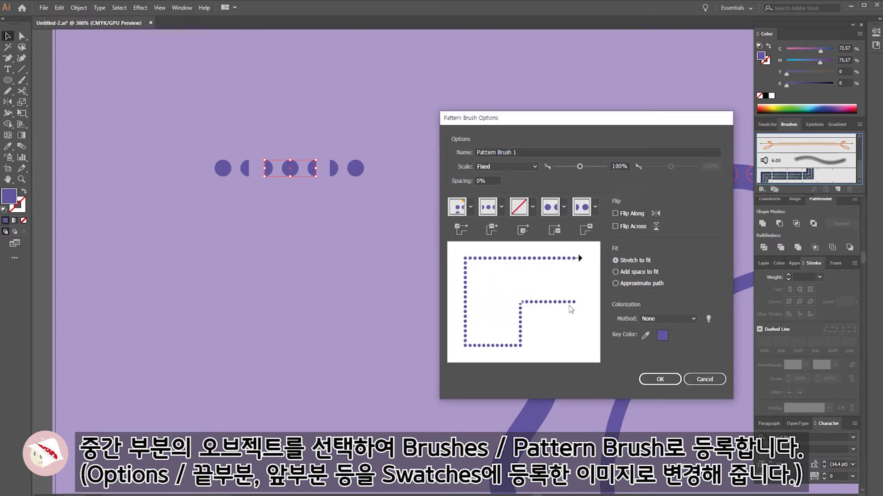
pyautogui.click(640, 380)
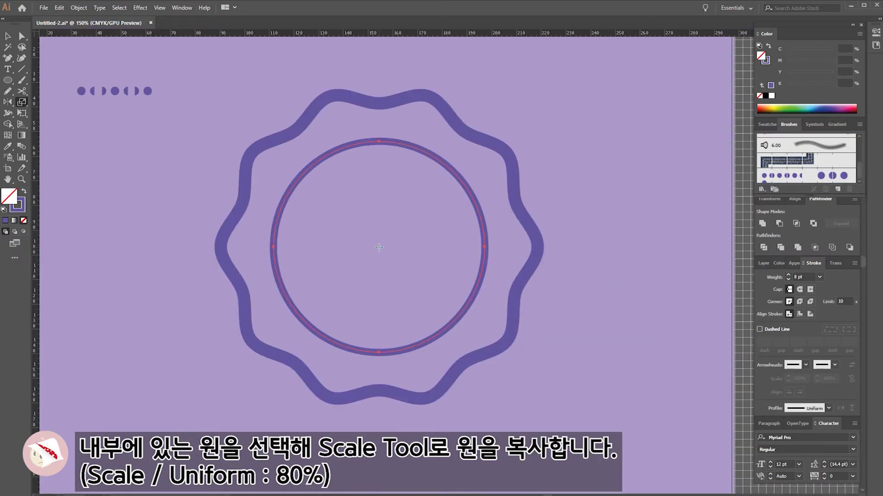
pyautogui.write('80')
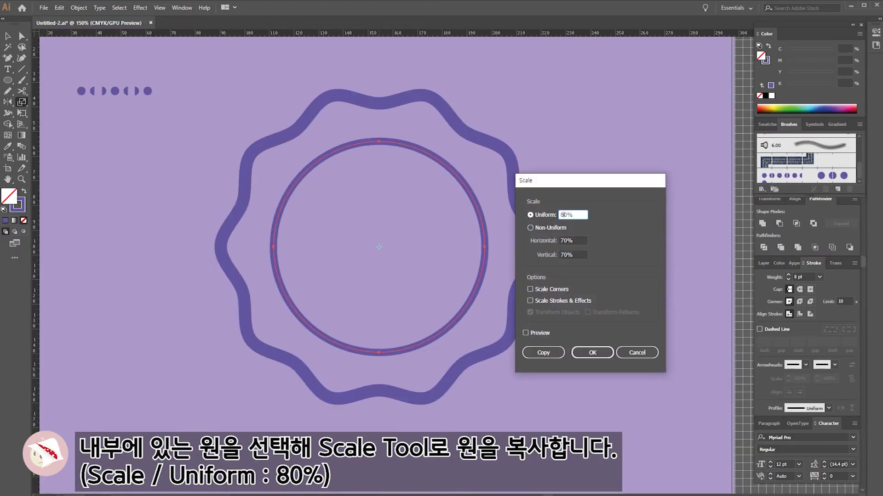
pyautogui.click(542, 353)
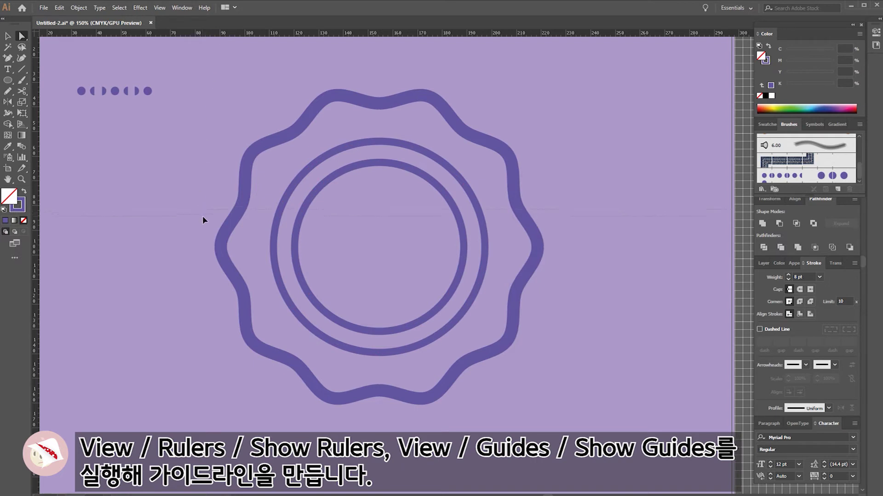
# Drag two horizontal guides across the smallest circle, above and below its centre
pyautogui.moveTo(203, 217); pyautogui.dragTo(205, 219)
pyautogui.click(8, 37)
pyautogui.click(297, 247)
pyautogui.moveTo(379, 35); pyautogui.dragTo(358, 258)
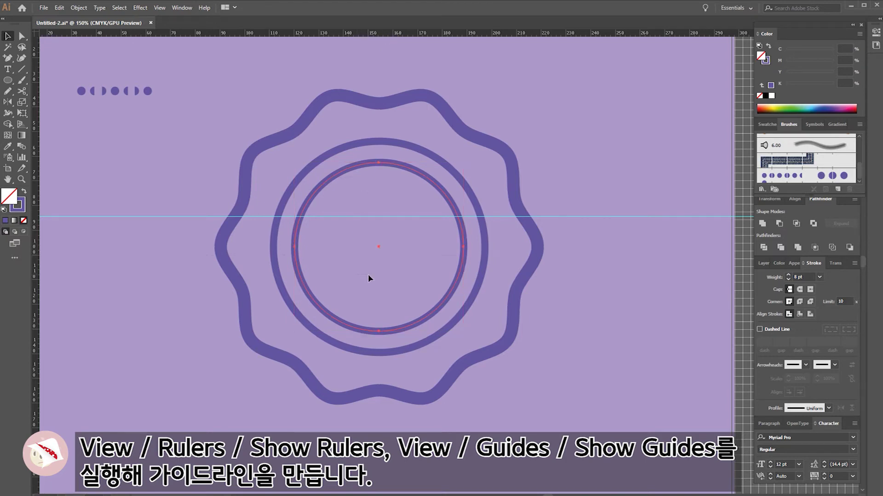
pyautogui.moveTo(368, 279); pyautogui.dragTo(369, 276)
pyautogui.press('+')
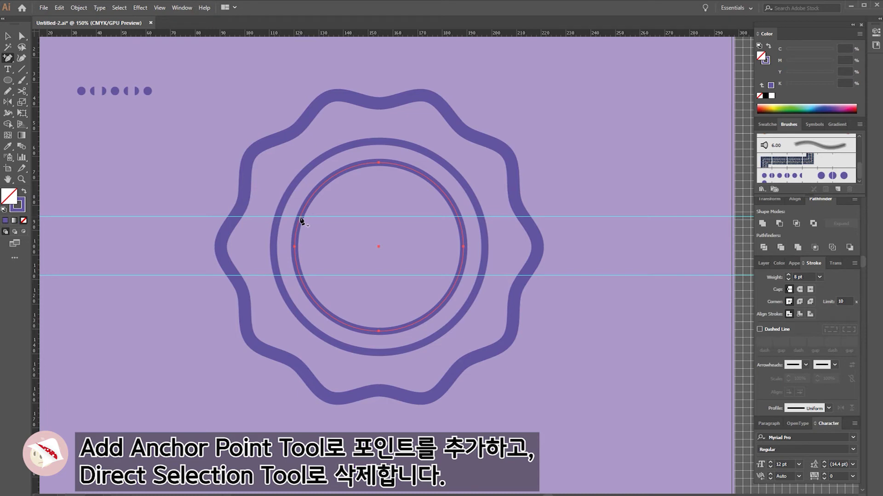
# Add anchor points at the guides and delete the smallest circle's left and right segments
pyautogui.click(300, 216)
pyautogui.click(459, 218)
pyautogui.press('Delete')
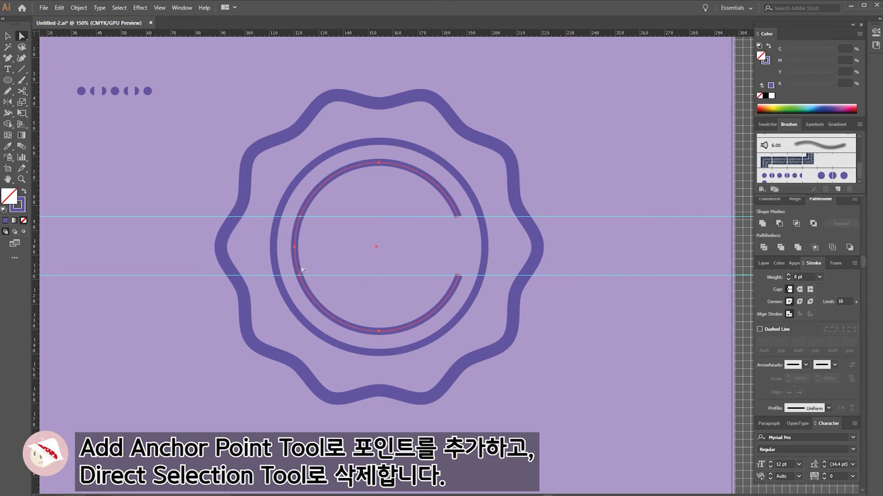
pyautogui.click(295, 246)
pyautogui.press('Delete')
# Hide the guides and apply the dotted pattern brush to both arcs
pyautogui.click(160, 8)
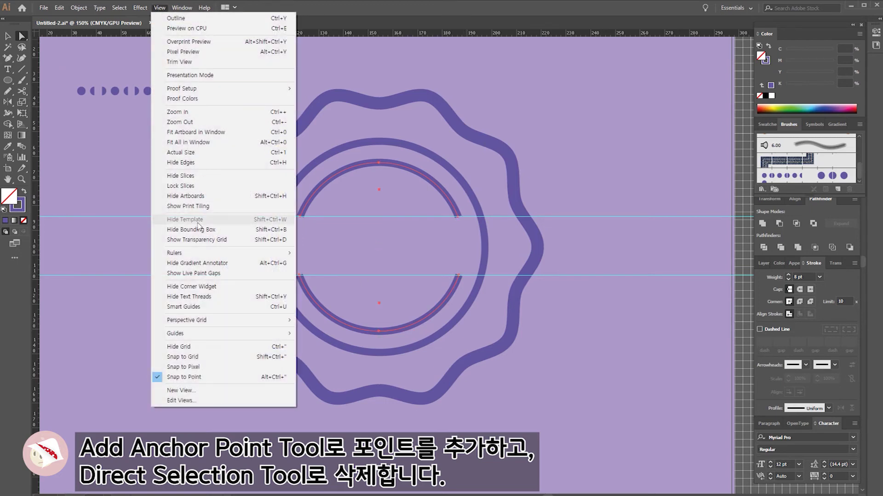
pyautogui.moveTo(207, 333)
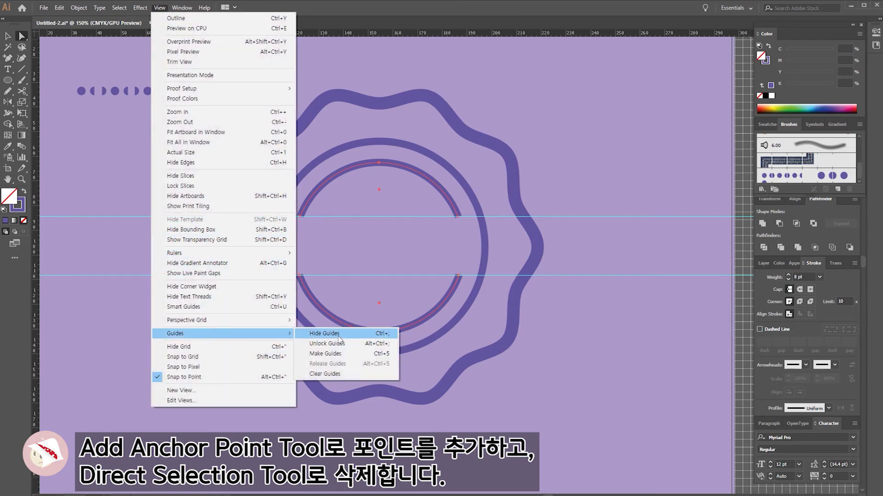
pyautogui.click(339, 334)
pyautogui.press('v')
pyautogui.click(832, 175)
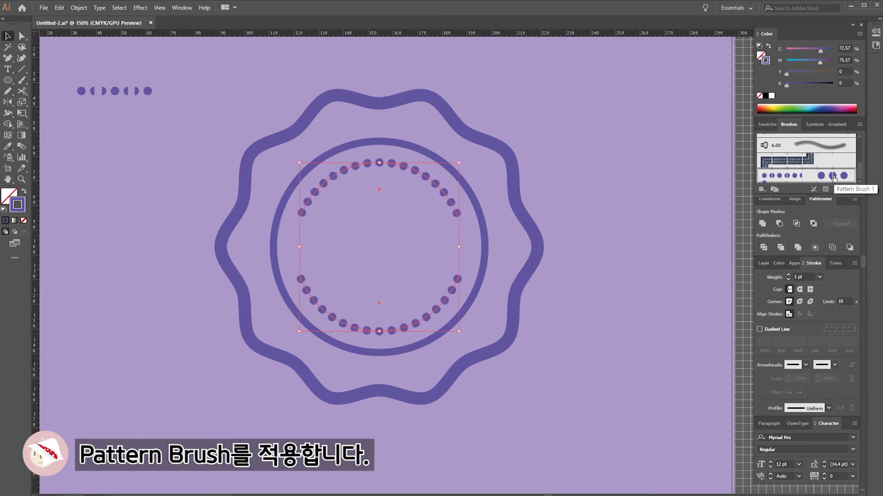
pyautogui.keyDown('shift'); pyautogui.click(273, 202); pyautogui.keyUp('shift')
pyautogui.press('s')
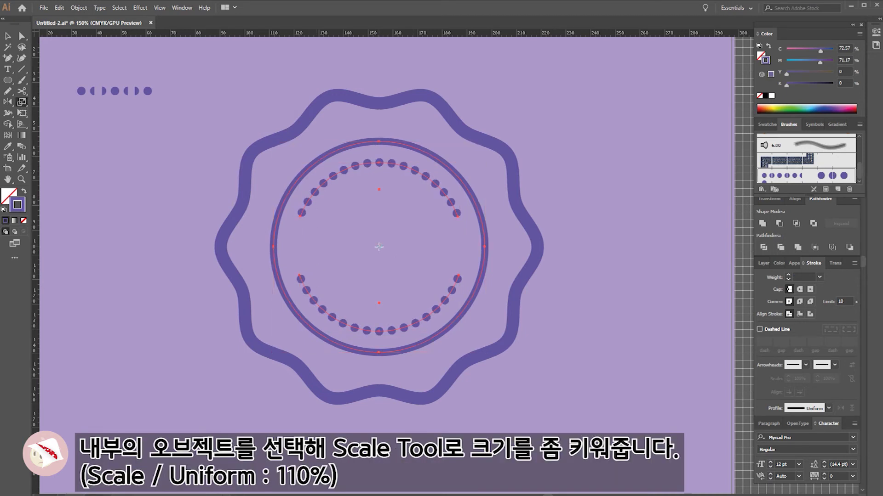
# Scale the inner ring and dotted arcs to 110%
pyautogui.keyDown('alt'); pyautogui.click(379, 247); pyautogui.keyUp('alt')
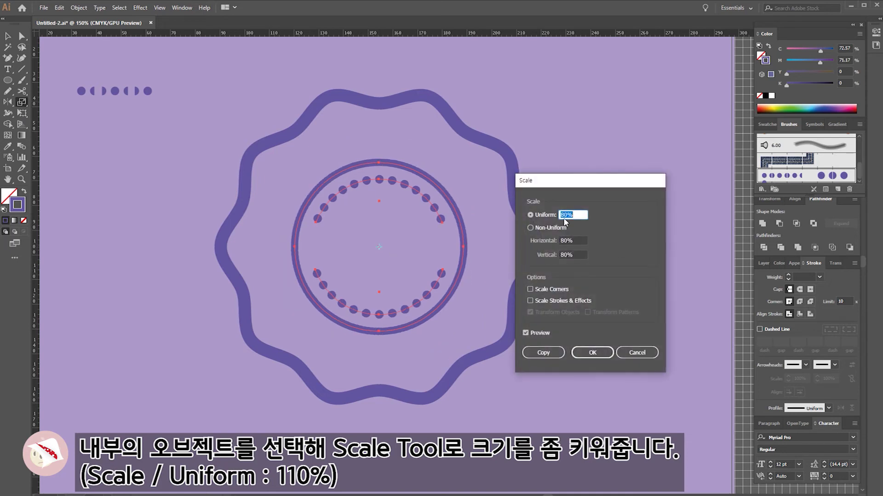
pyautogui.write('11')
pyautogui.click(526, 333)
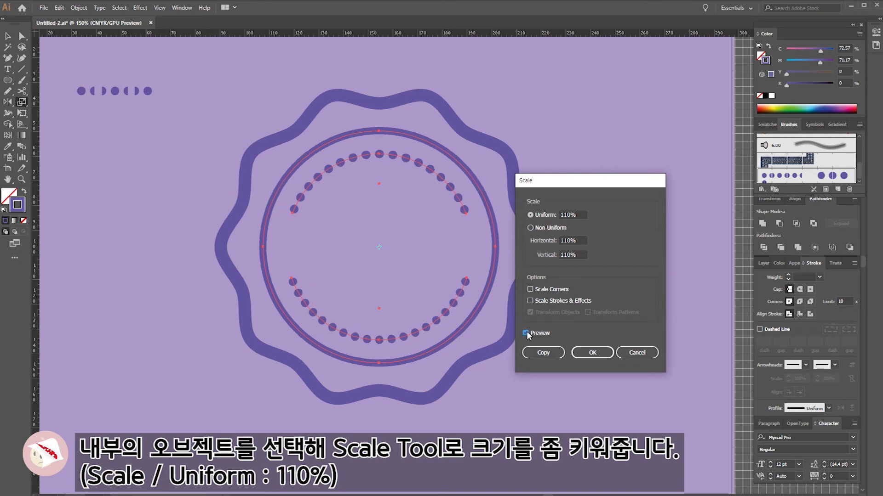
pyautogui.click(592, 352)
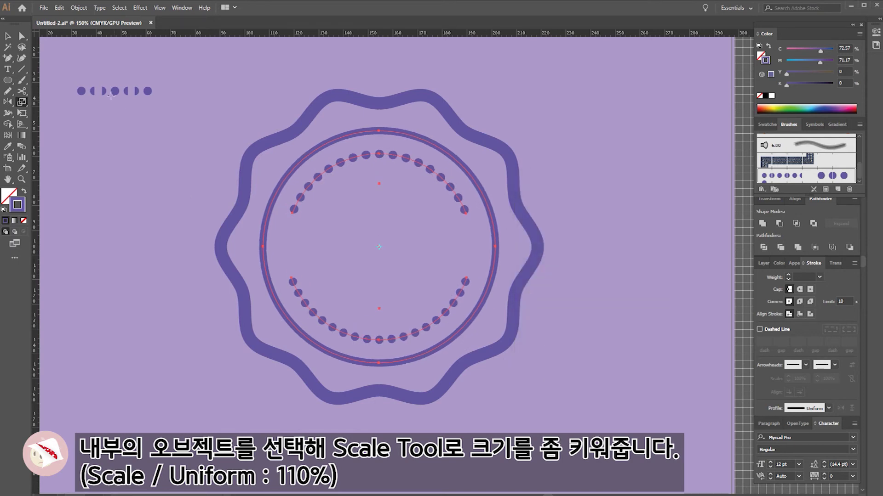
# Set the stroke of the wavy edge and inner ring to white
pyautogui.click(8, 36)
pyautogui.click(514, 361)
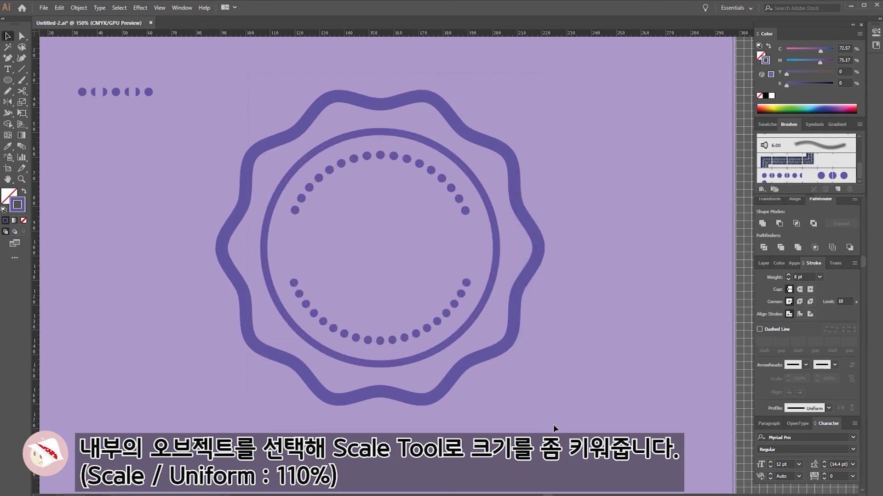
pyautogui.doubleClick(22, 209)
pyautogui.click(502, 245)
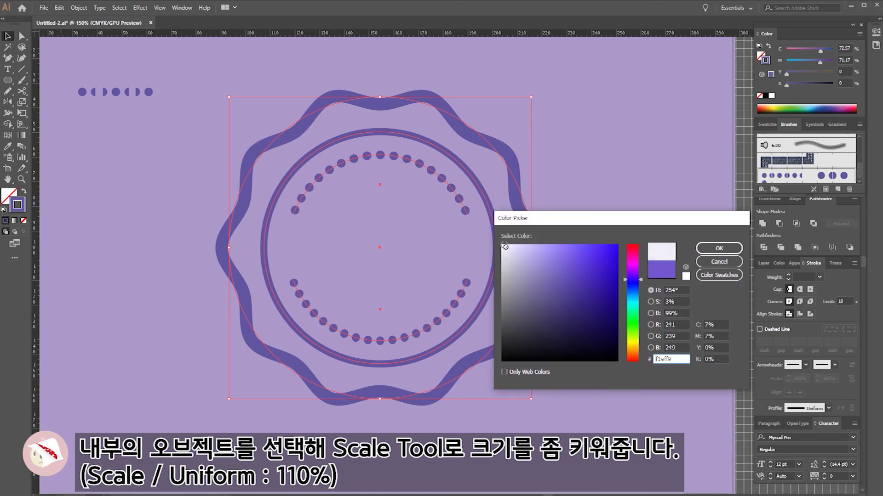
pyautogui.click(719, 248)
pyautogui.click(483, 230)
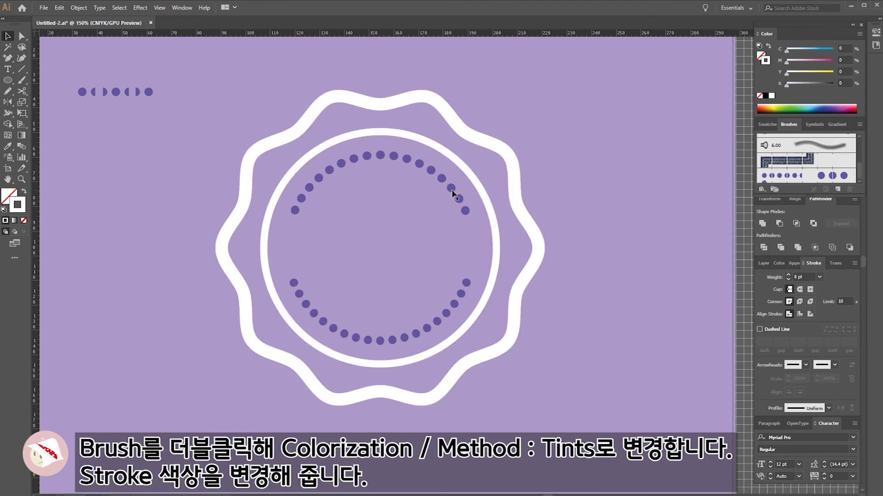
# Set the dotted brush's colorization to Tints so the arcs turn white
pyautogui.click(453, 191)
pyautogui.keyDown('shift'); pyautogui.click(448, 316); pyautogui.keyUp('shift')
pyautogui.doubleClick(821, 177)
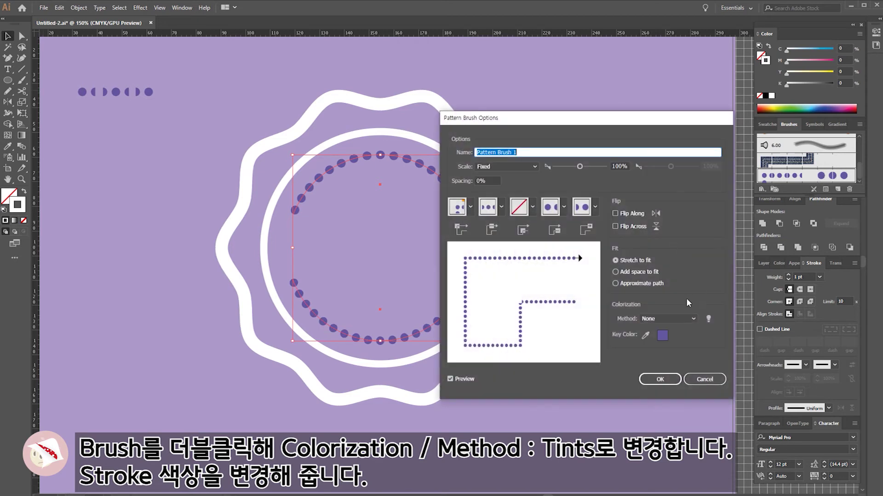
pyautogui.click(667, 318)
pyautogui.click(648, 339)
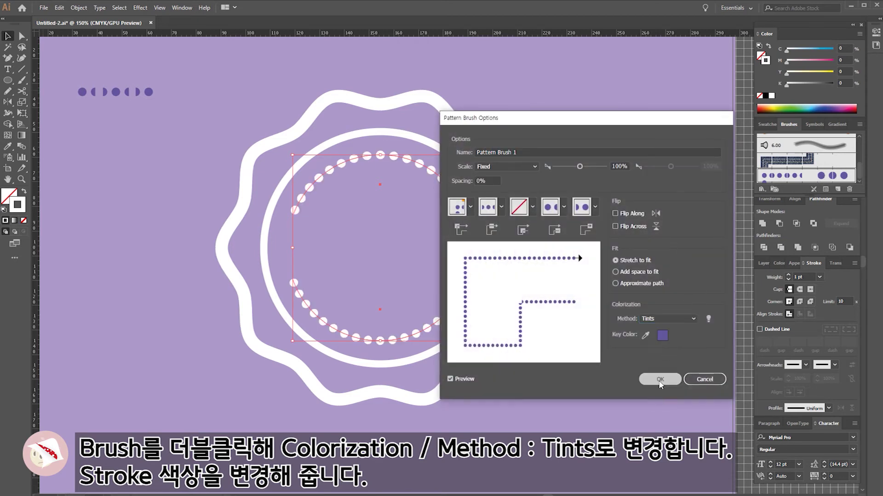
pyautogui.click(659, 379)
pyautogui.click(430, 273)
pyautogui.click(633, 306)
# Type 'WAVE' at the badge centre in the heavy Tmon Black font
pyautogui.press('t')
pyautogui.click(350, 244)
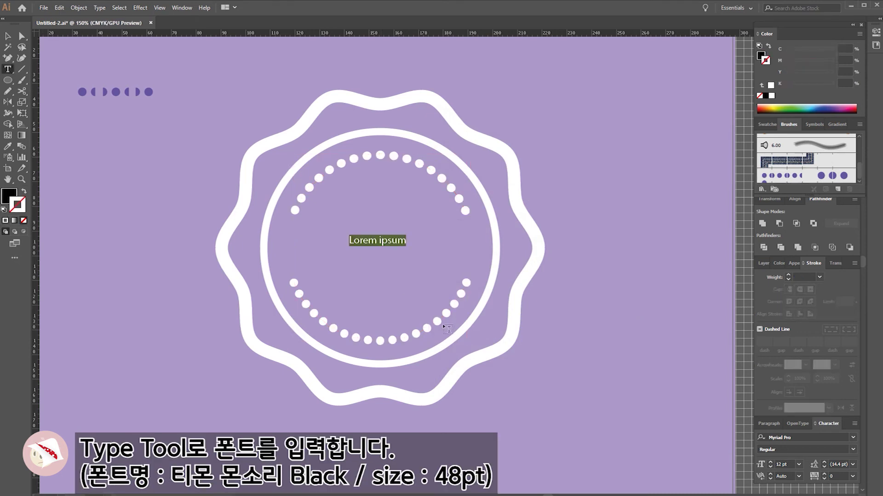
pyautogui.write('WAVE')
pyautogui.hotkey('ctrl', 'a')
pyautogui.click(852, 438)
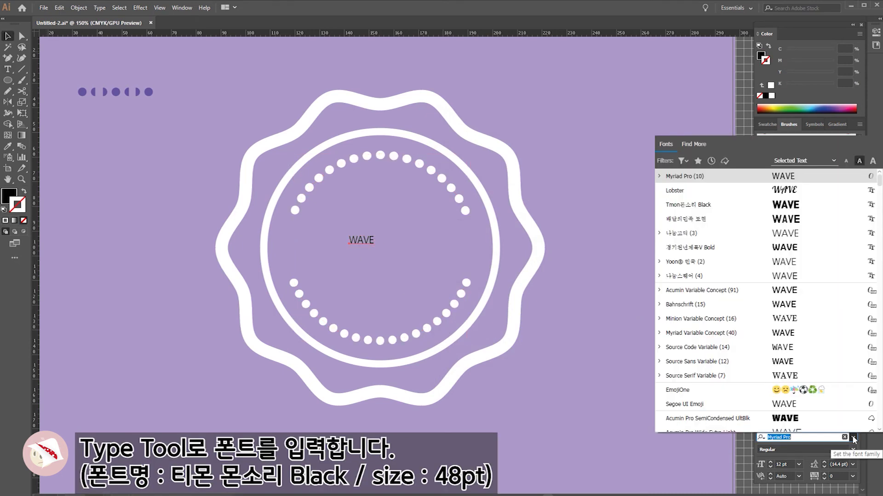
pyautogui.click(723, 204)
pyautogui.press('Escape')
# Make the WAVE text white at 48 pt and move it to the badge centre
pyautogui.click(364, 240)
pyautogui.doubleClick(9, 197)
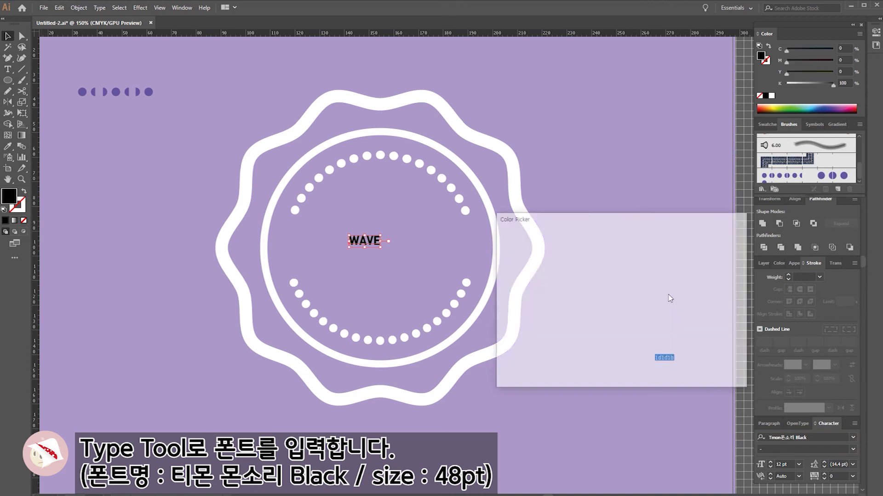
pyautogui.click(719, 248)
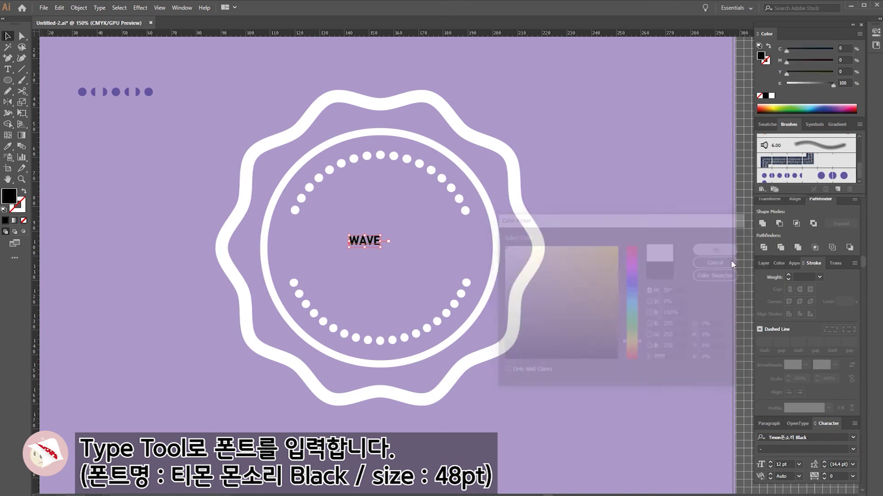
pyautogui.click(800, 465)
pyautogui.click(811, 434)
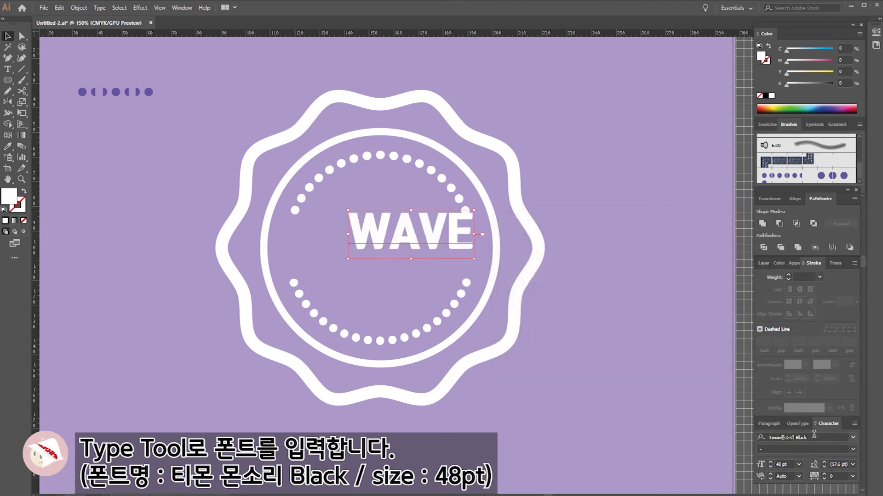
pyautogui.moveTo(413, 239); pyautogui.dragTo(381, 252)
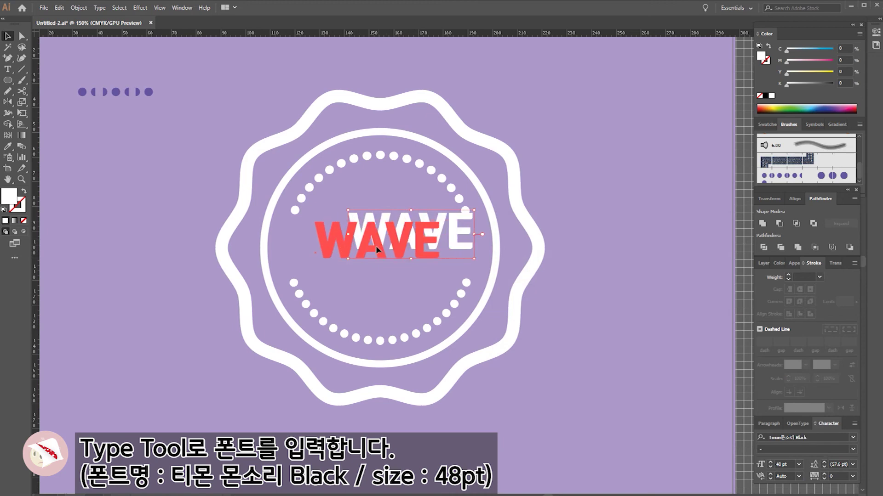
pyautogui.moveTo(256, 102); pyautogui.dragTo(341, 189)
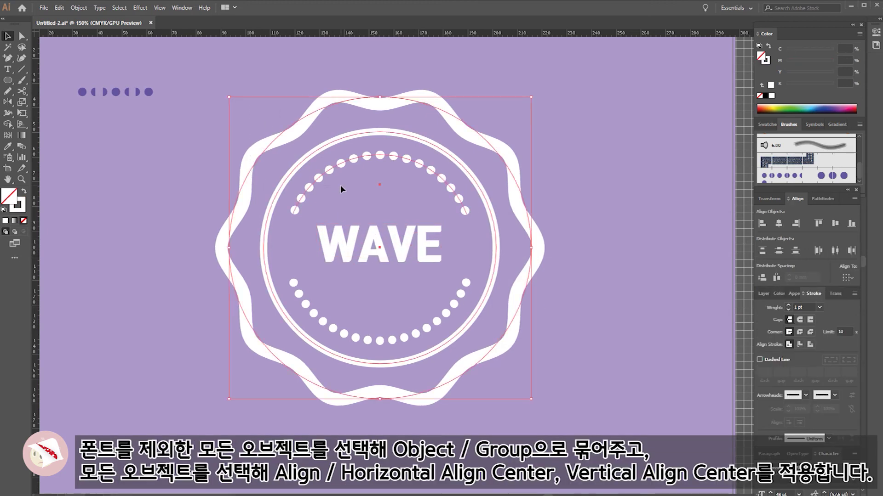
# Ungroup the selected badge parts and centre-align them with the WAVE text
pyautogui.keyDown('shift'); pyautogui.click(346, 339); pyautogui.keyUp('shift')
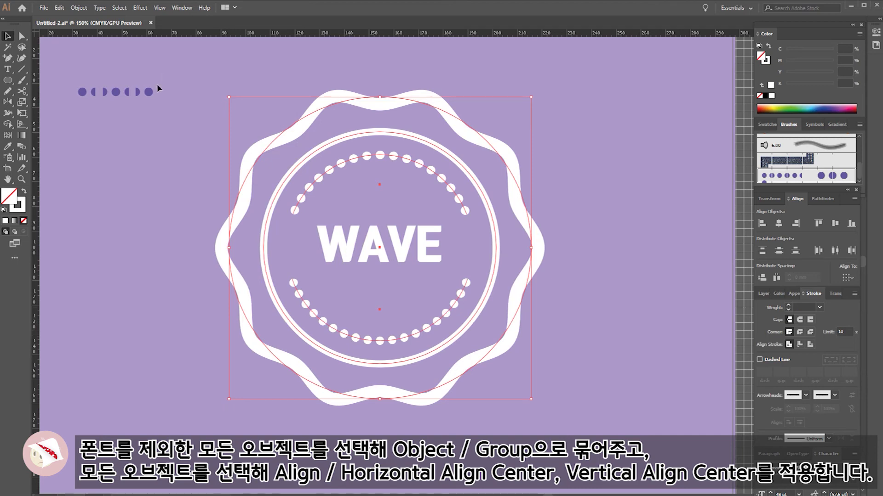
pyautogui.click(78, 8)
pyautogui.click(96, 62)
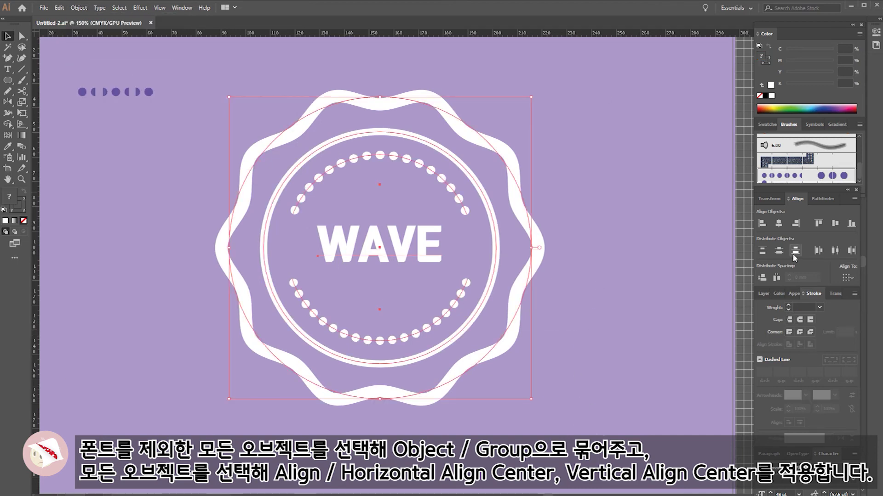
pyautogui.click(834, 223)
pyautogui.click(618, 414)
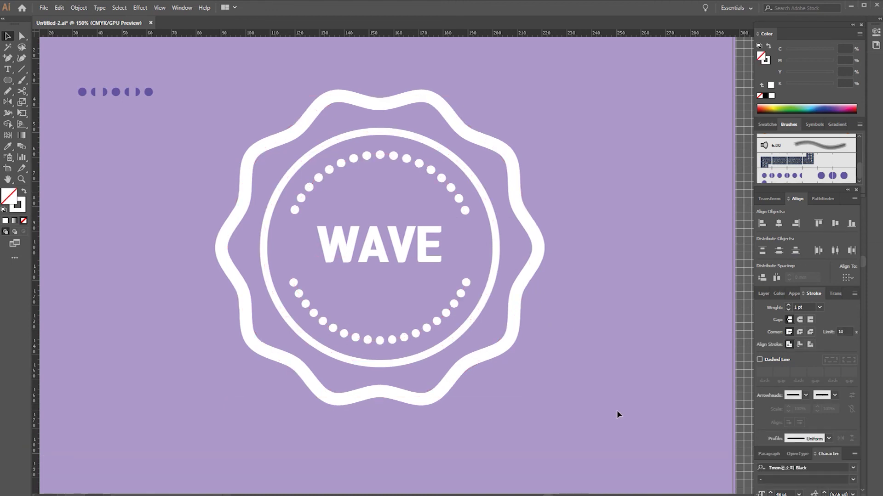